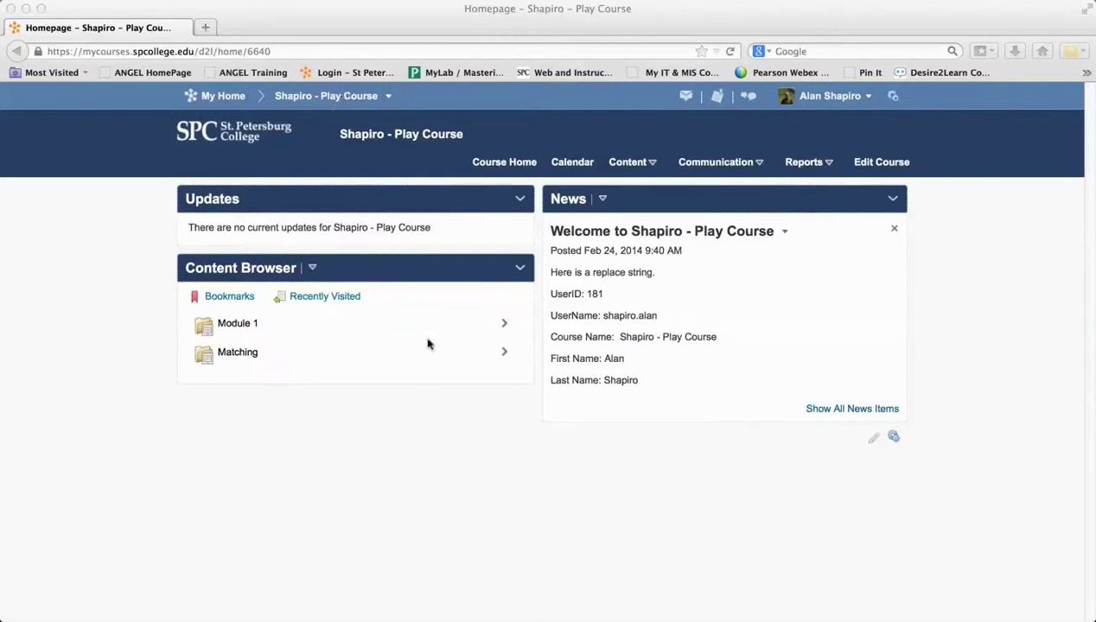
# In Manage Files, create a folder named StainingLesson and open it.
pyautogui.click(879, 166)
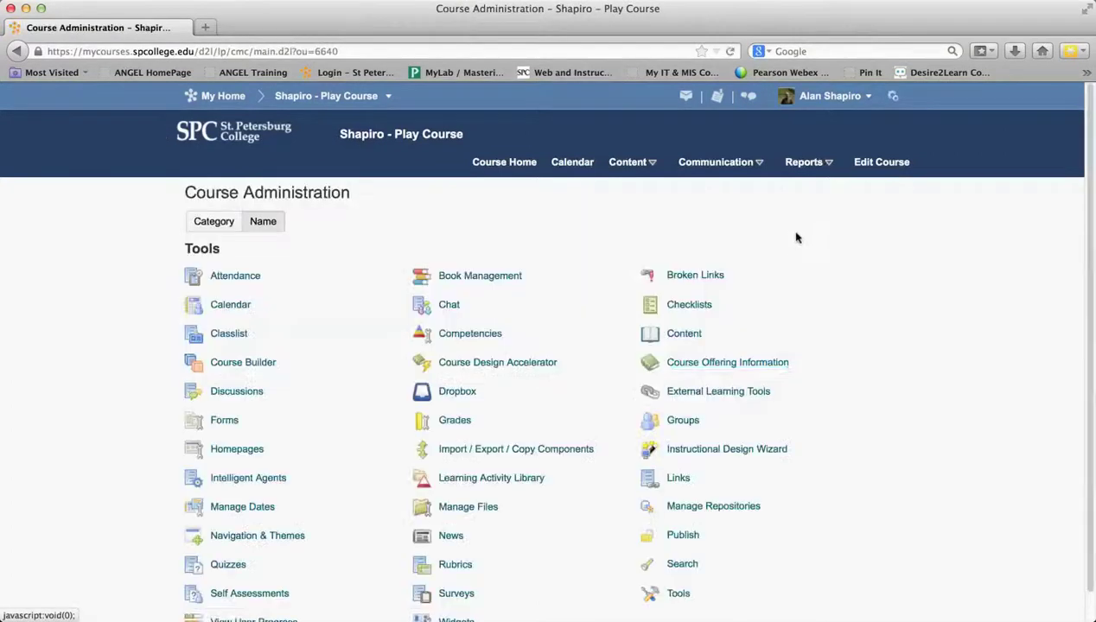
pyautogui.click(471, 512)
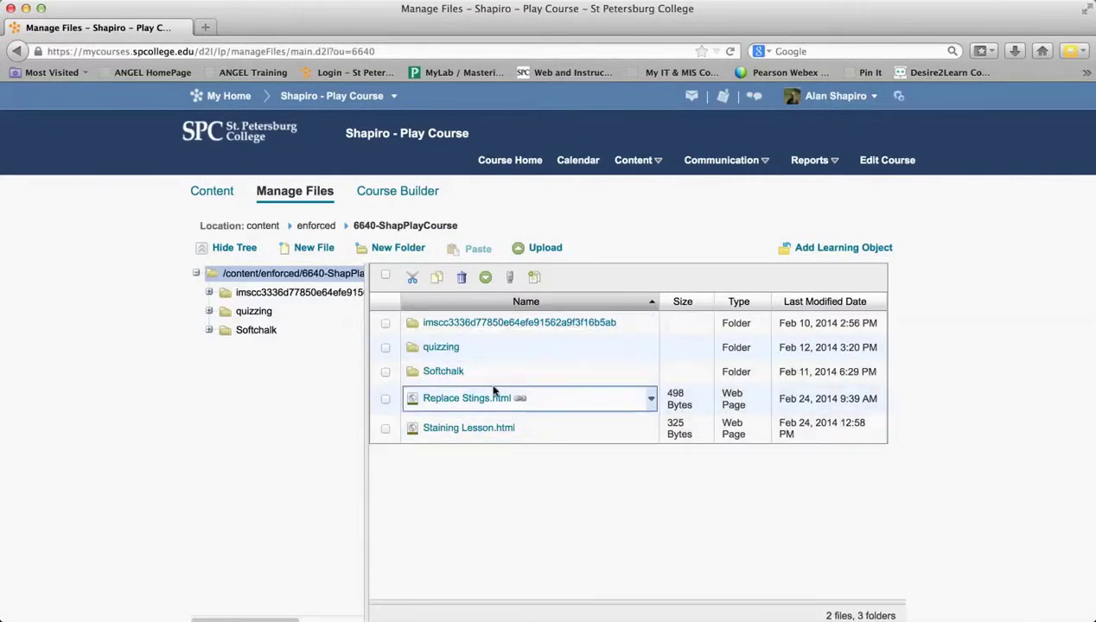
pyautogui.click(395, 250)
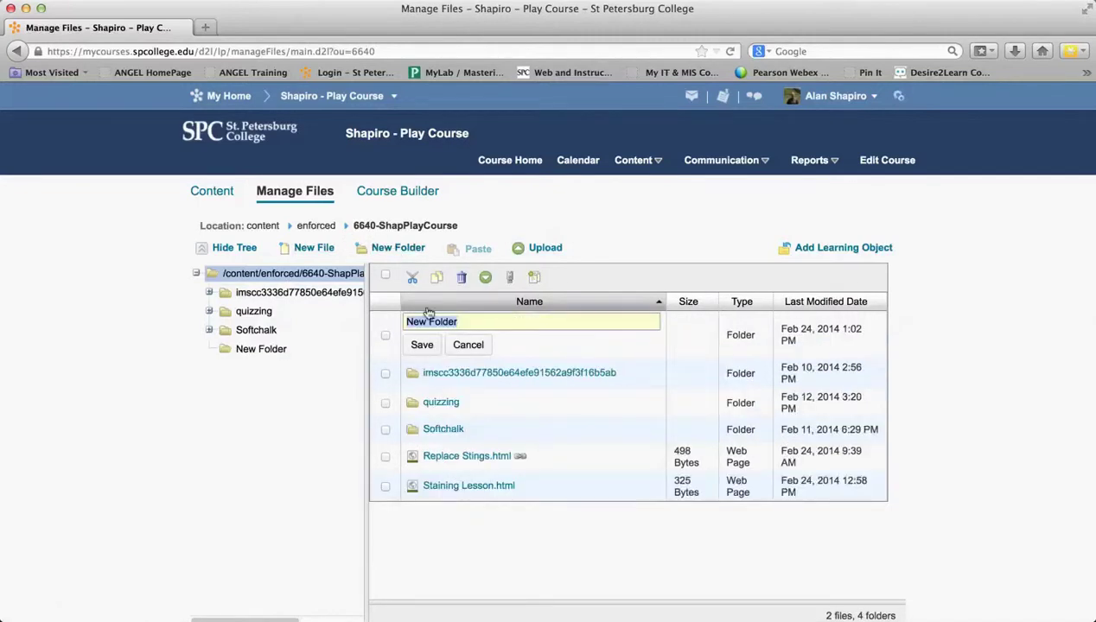
pyautogui.write('StainingLesson')
pyautogui.click(432, 347)
pyautogui.click(436, 325)
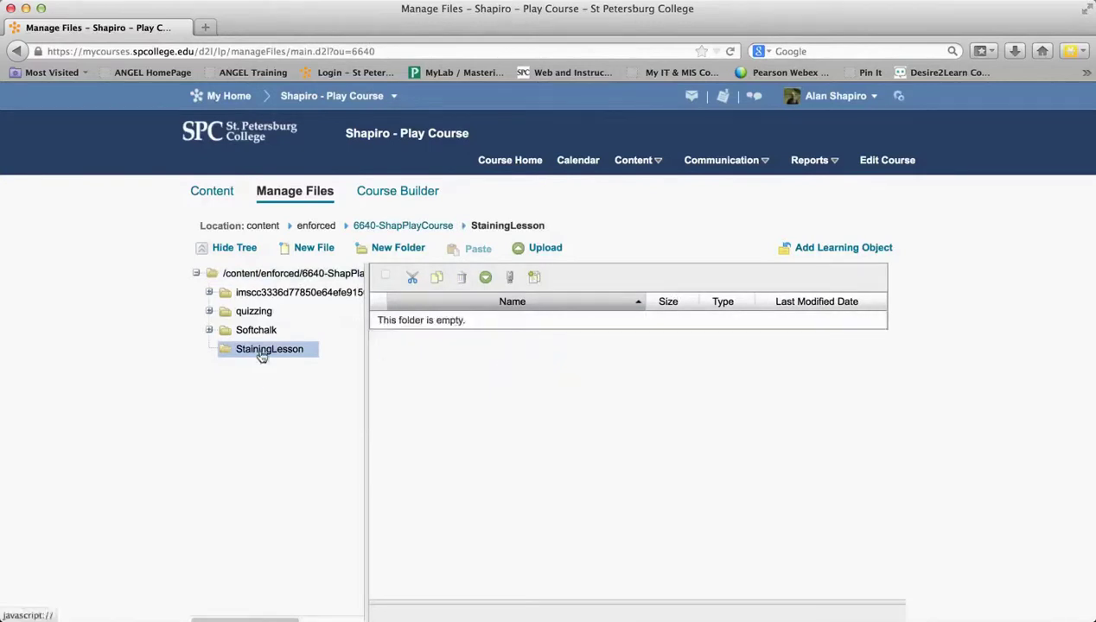
# Upload stainingCoverslips.zip from Downloads into the StainingLesson folder and save.
pyautogui.click(545, 250)
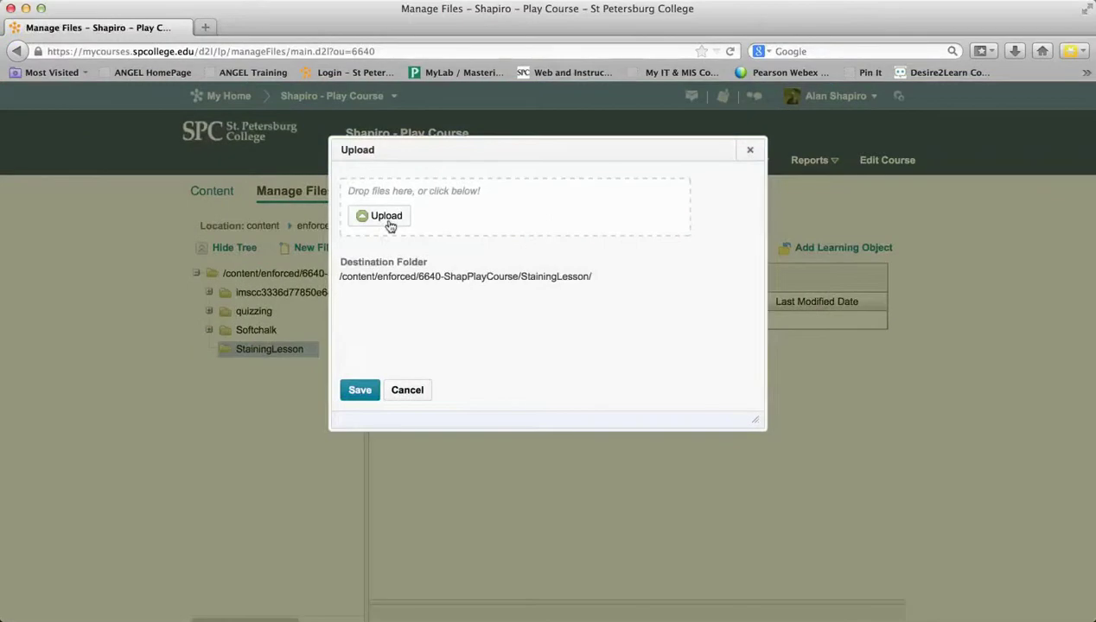
pyautogui.click(387, 217)
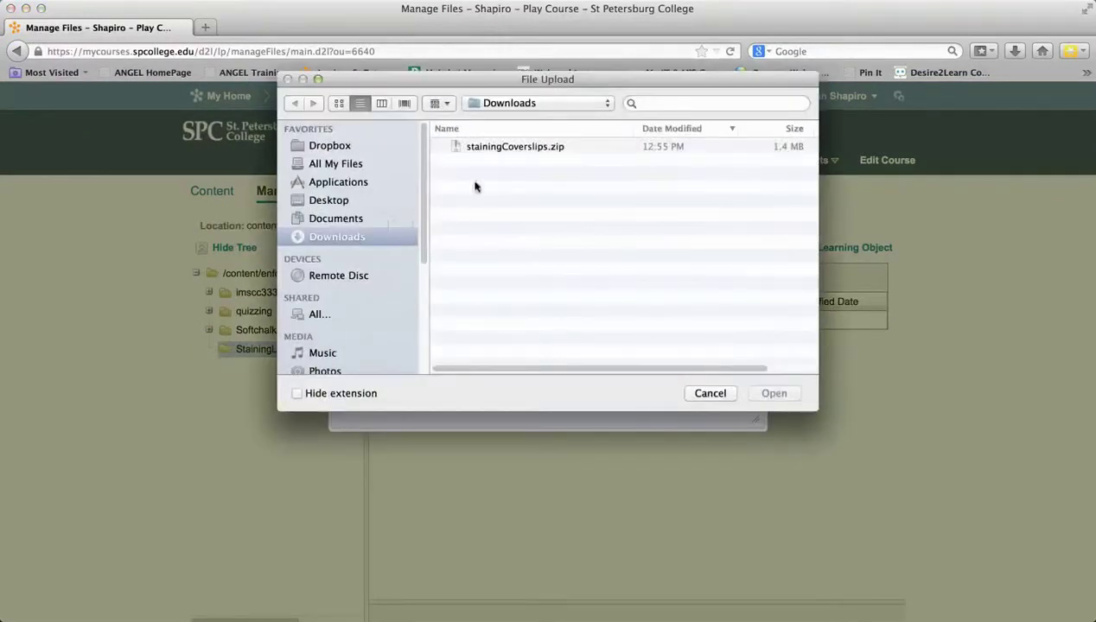
pyautogui.click(515, 152)
pyautogui.doubleClick(525, 149)
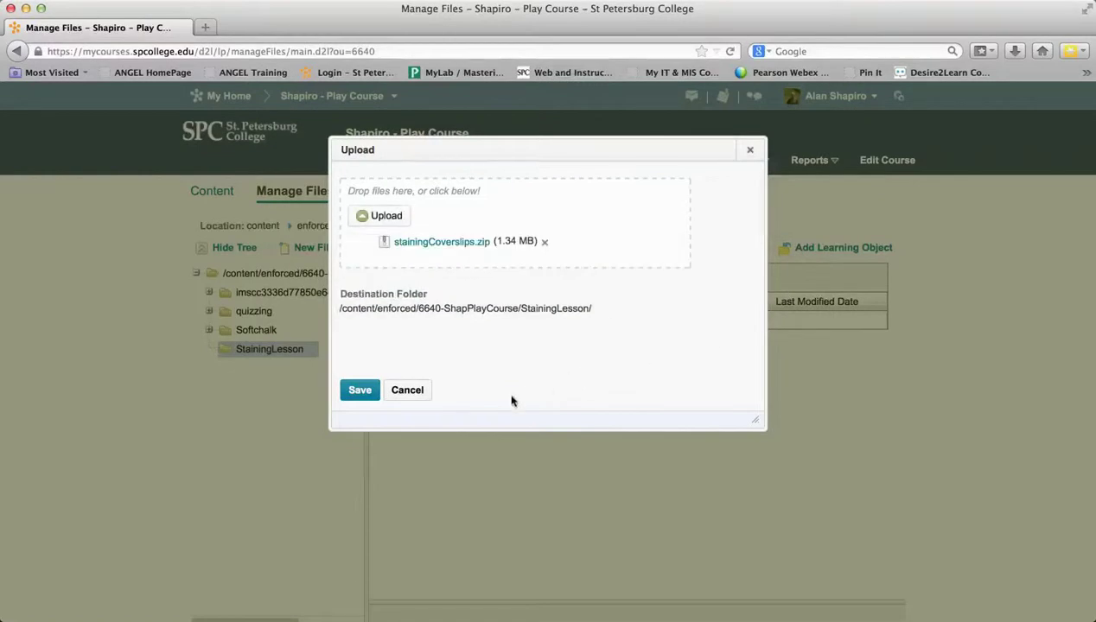
pyautogui.click(364, 394)
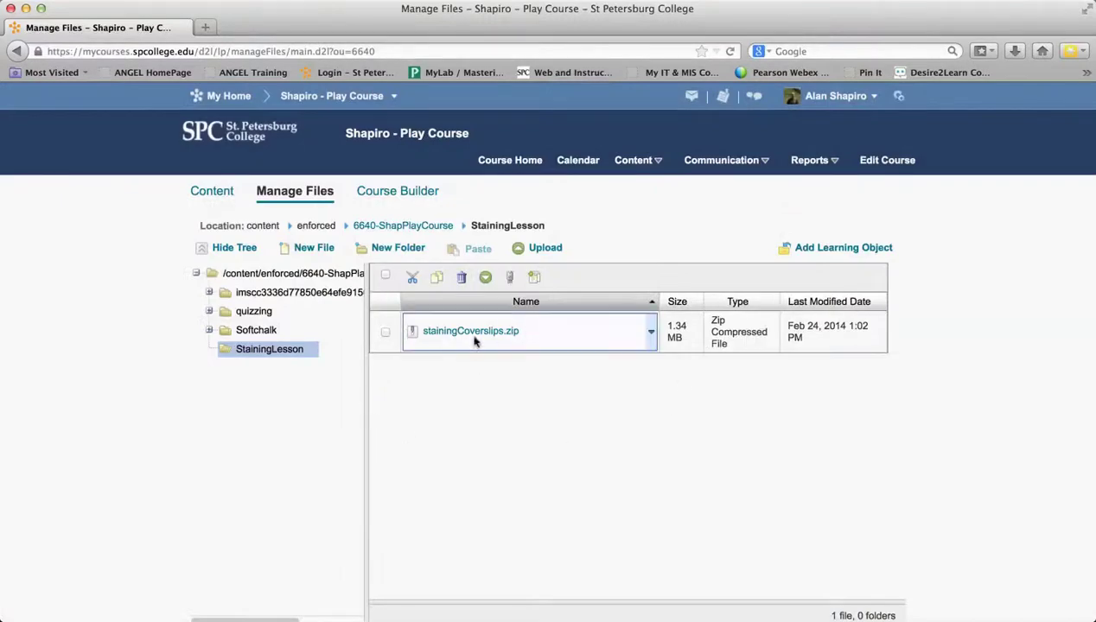
# Unzip stainingCoverslips.zip using its dropdown's Unzip option.
pyautogui.click(653, 335)
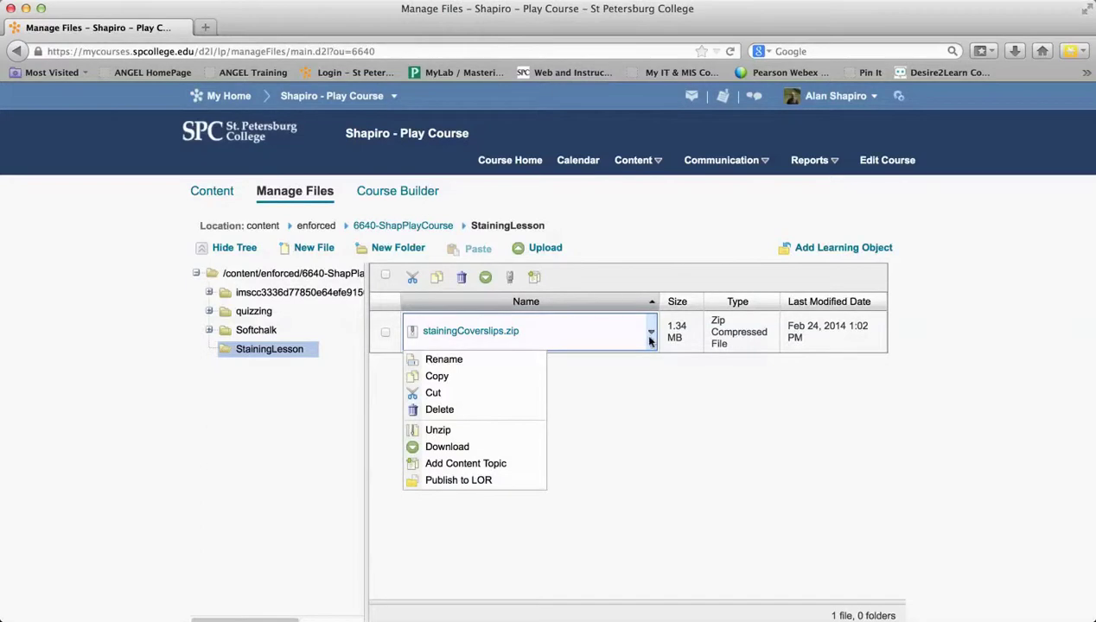
pyautogui.click(455, 434)
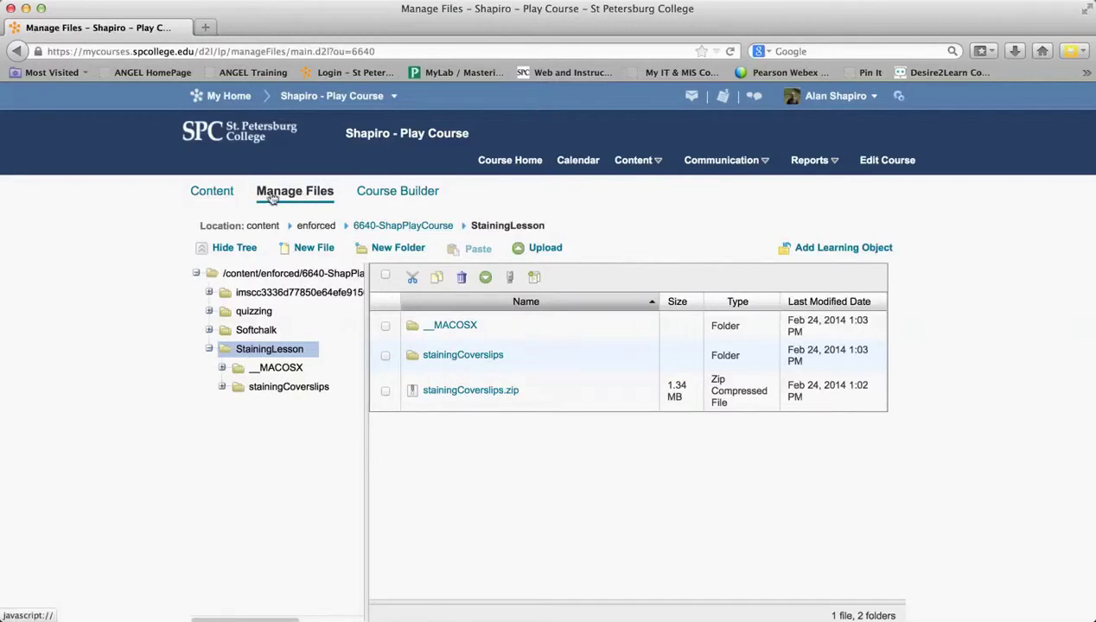
# In Content, create a new file in Module 1 titled 'Straining Lesson'.
pyautogui.click(221, 198)
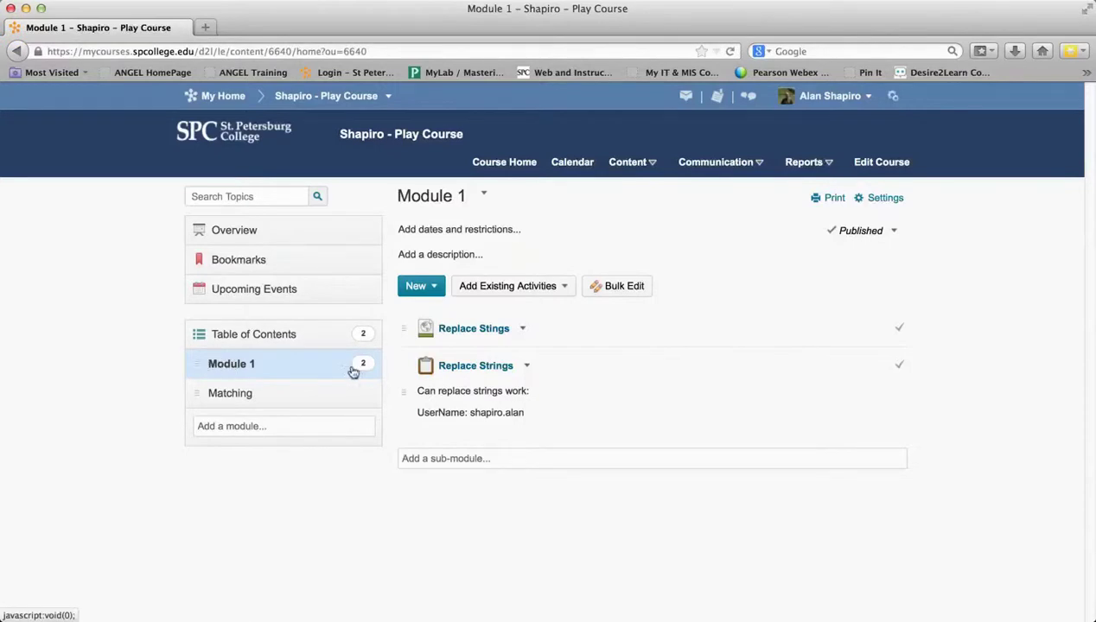
pyautogui.click(437, 288)
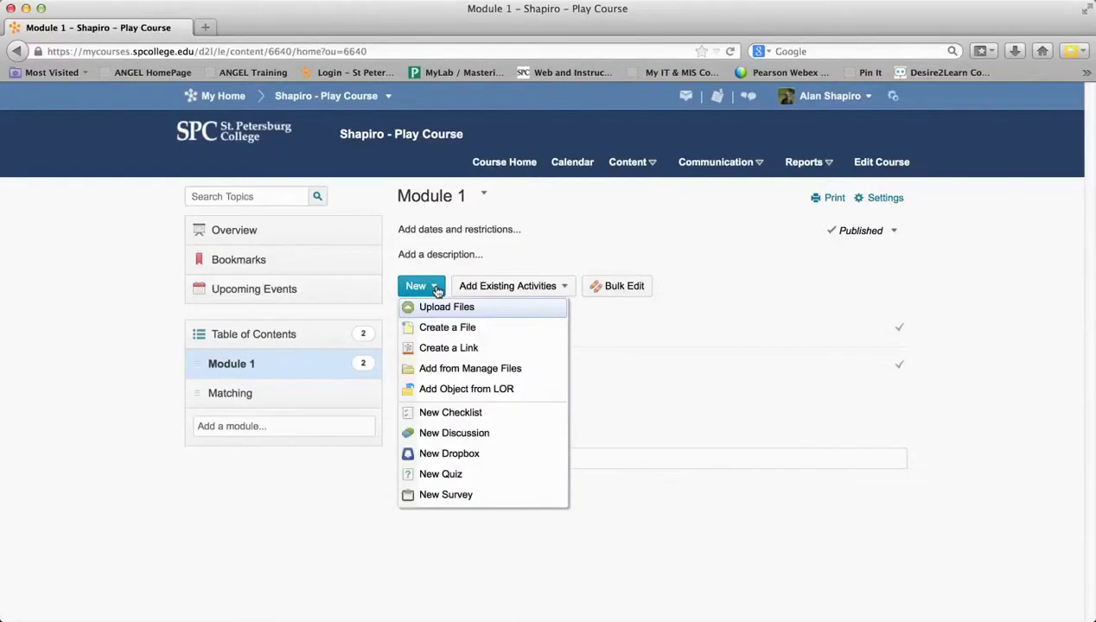
pyautogui.click(447, 329)
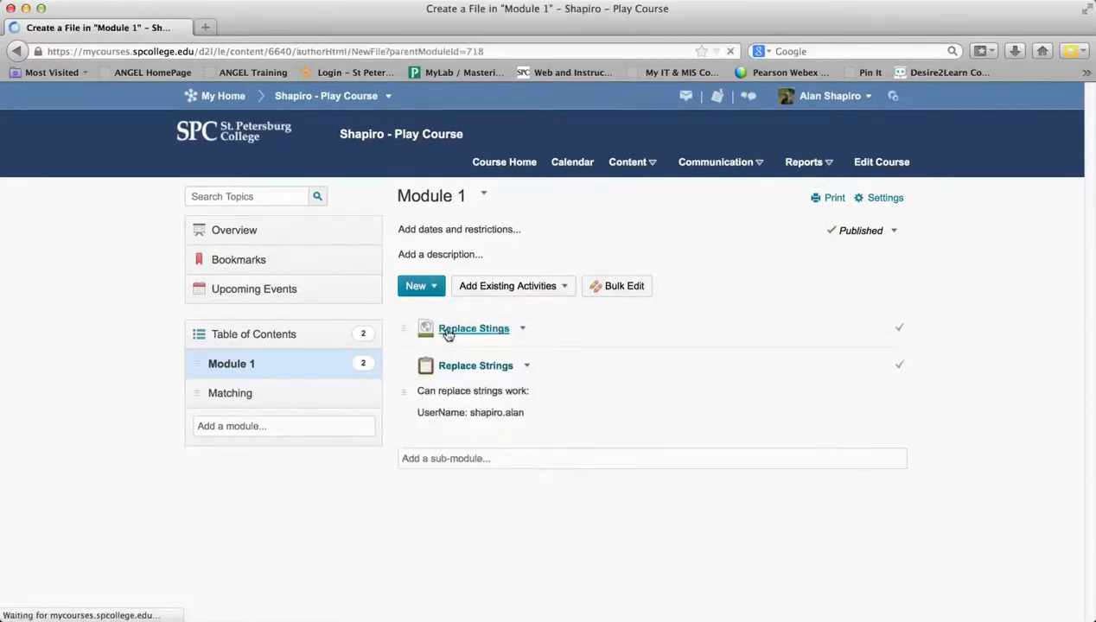
pyautogui.click(271, 229)
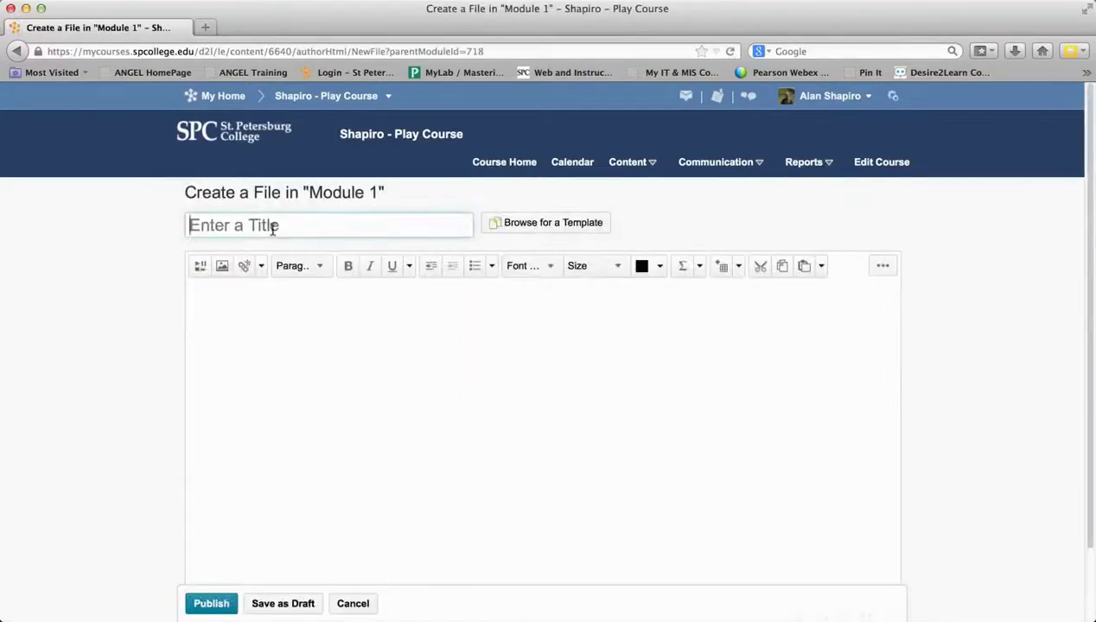
pyautogui.write('Straining ')
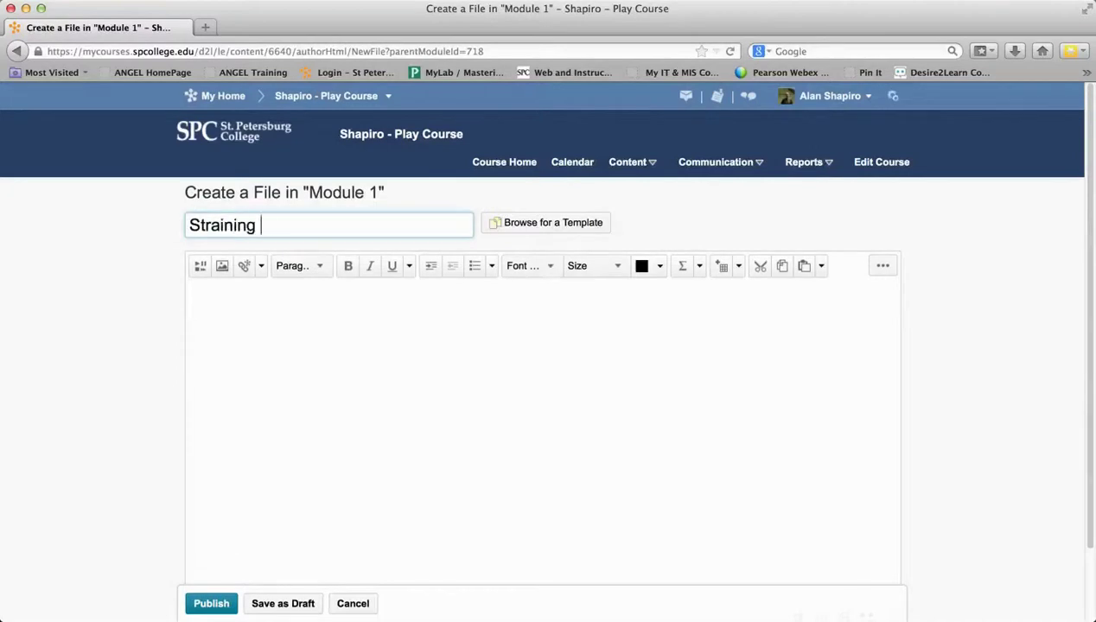
pyautogui.write('Lesson')
pyautogui.click(252, 312)
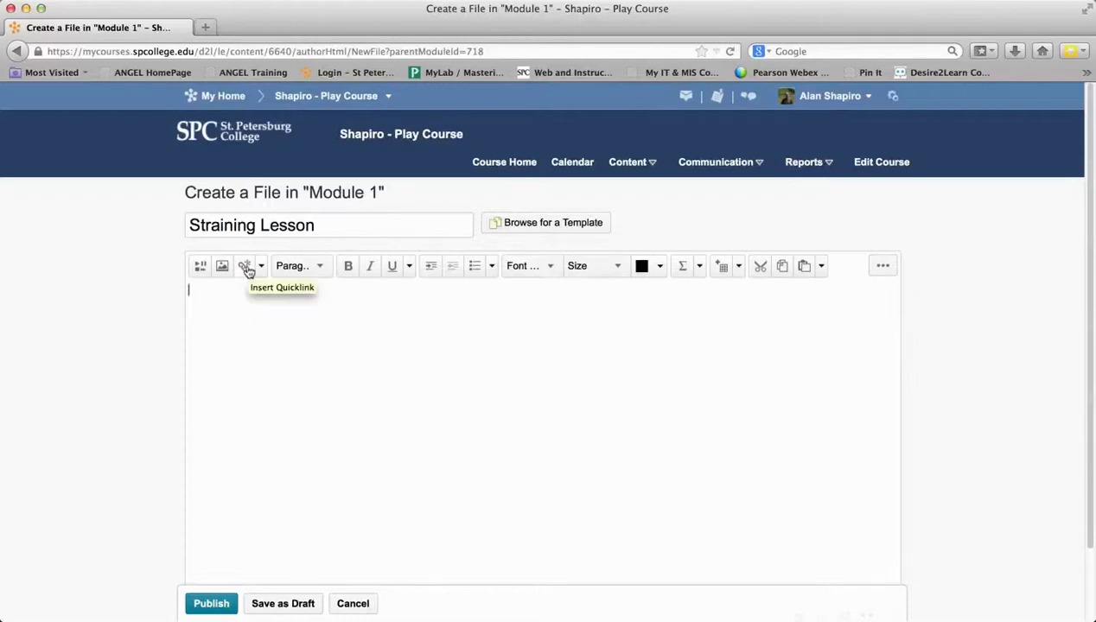
# Insert a Course File quicklink to StainingLesson > stainingCoverslips > index.html.
pyautogui.click(245, 267)
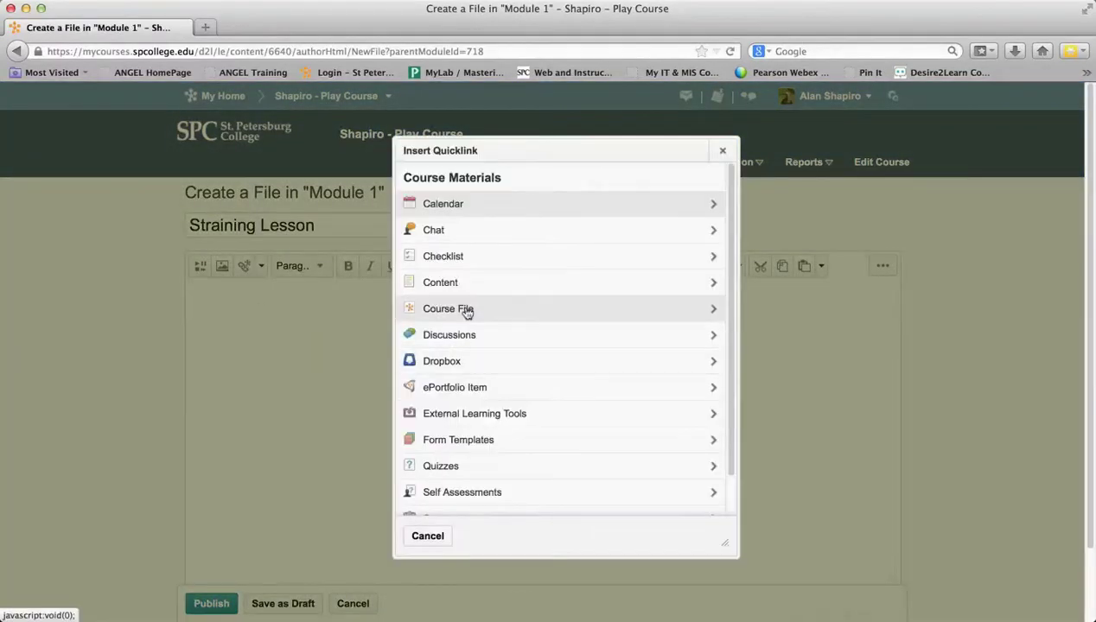
pyautogui.click(467, 312)
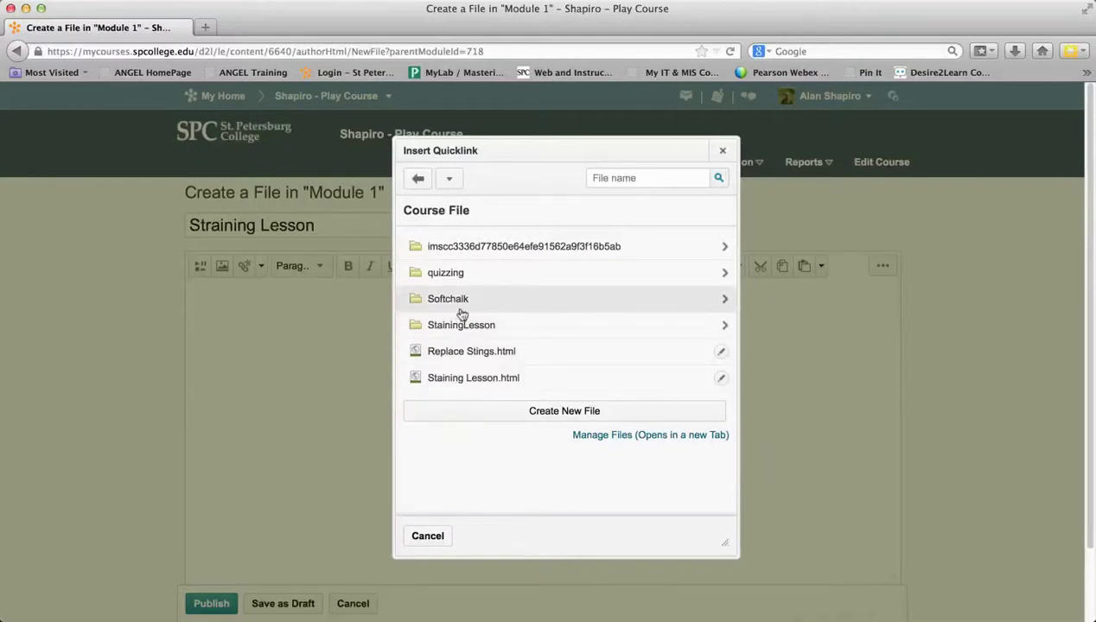
pyautogui.click(453, 327)
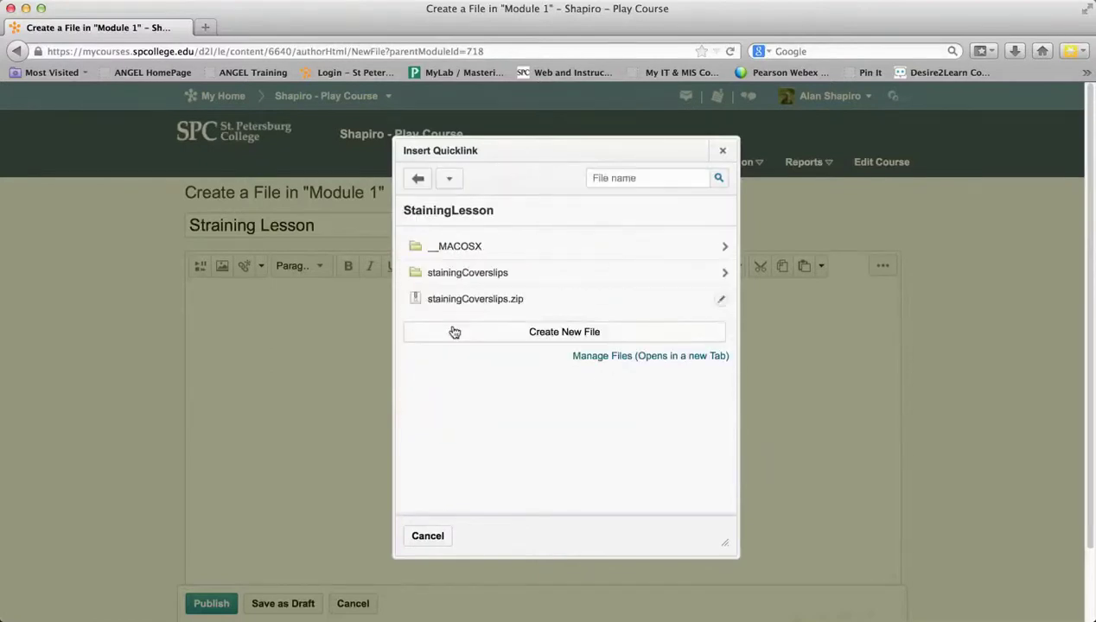
pyautogui.click(450, 274)
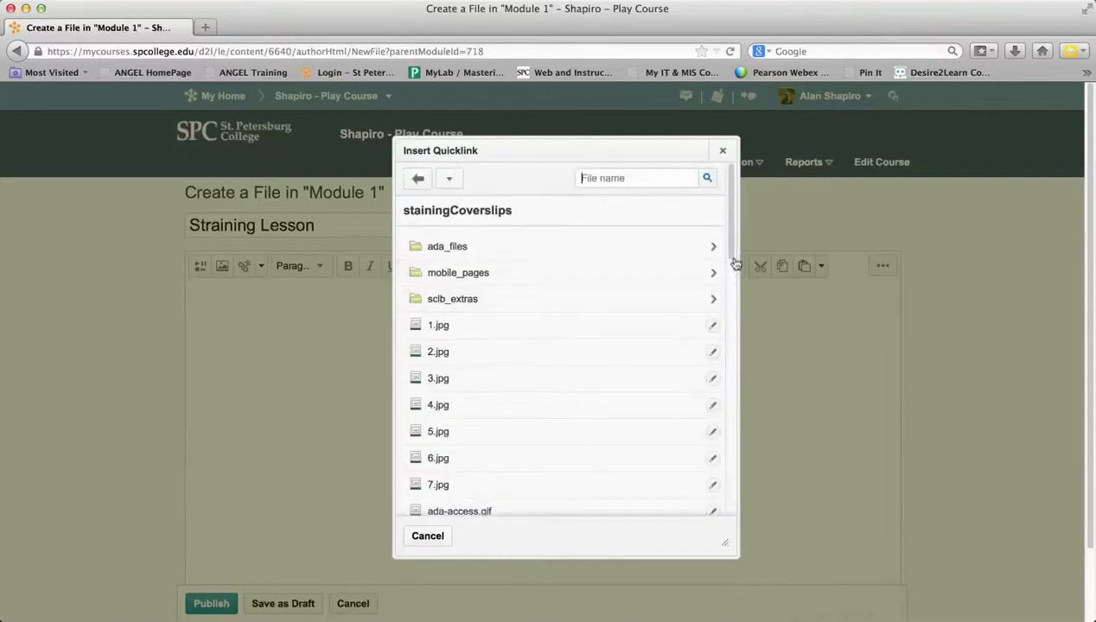
pyautogui.moveTo(728, 245); pyautogui.dragTo(729, 344)
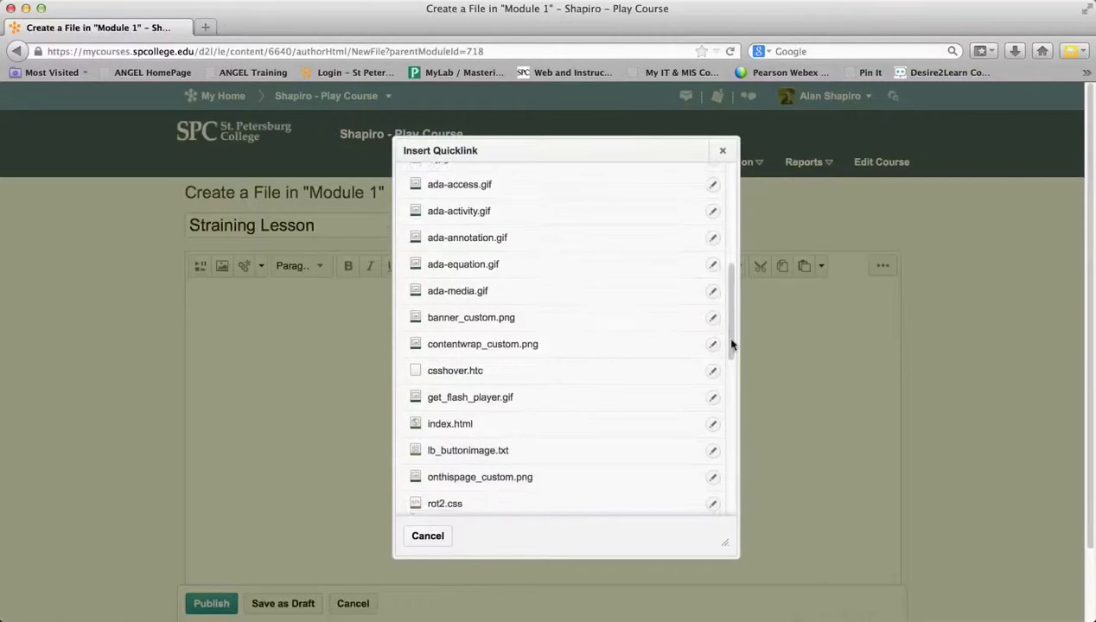
pyautogui.click(715, 427)
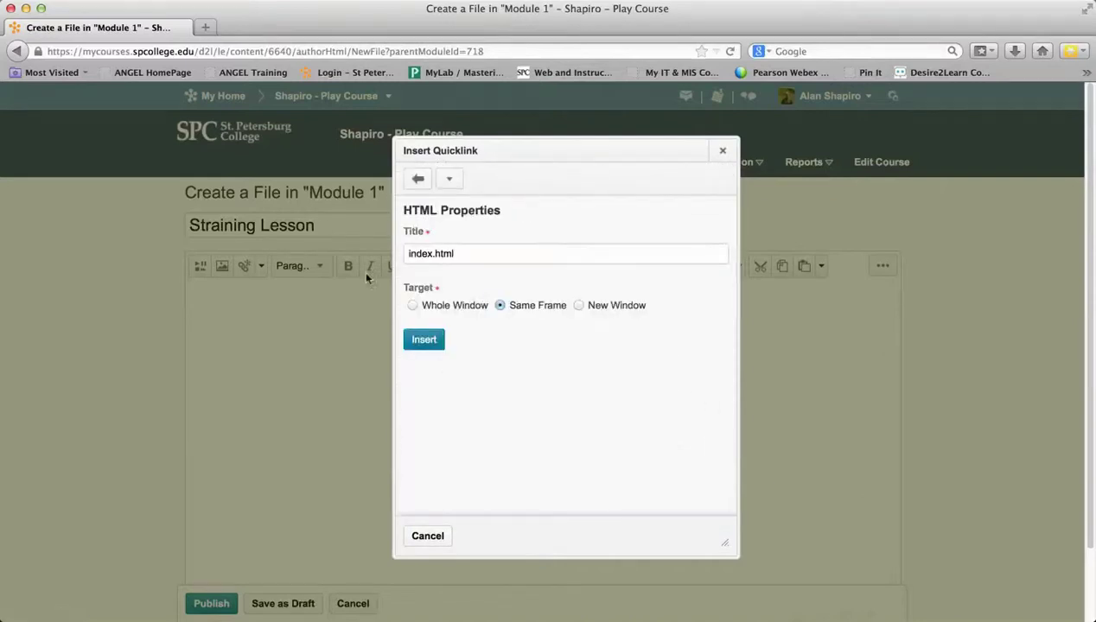
# Retitle the index.html link 'Staining Lesson', set it to New Window, and insert it.
pyautogui.click(467, 253)
pyautogui.moveTo(468, 252); pyautogui.dragTo(399, 251)
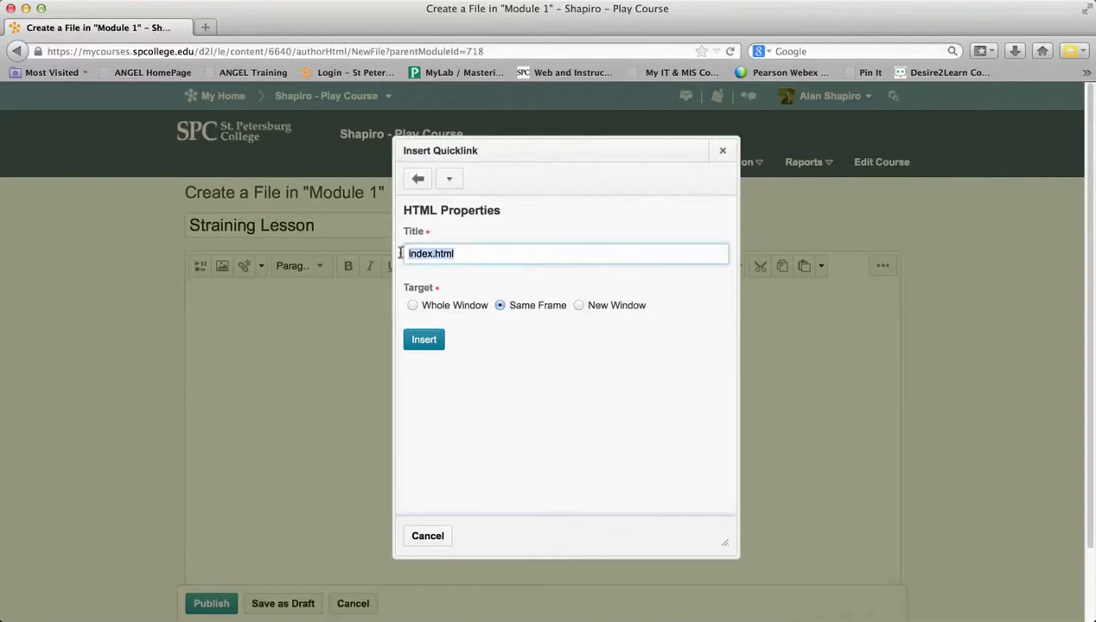
pyautogui.write('St')
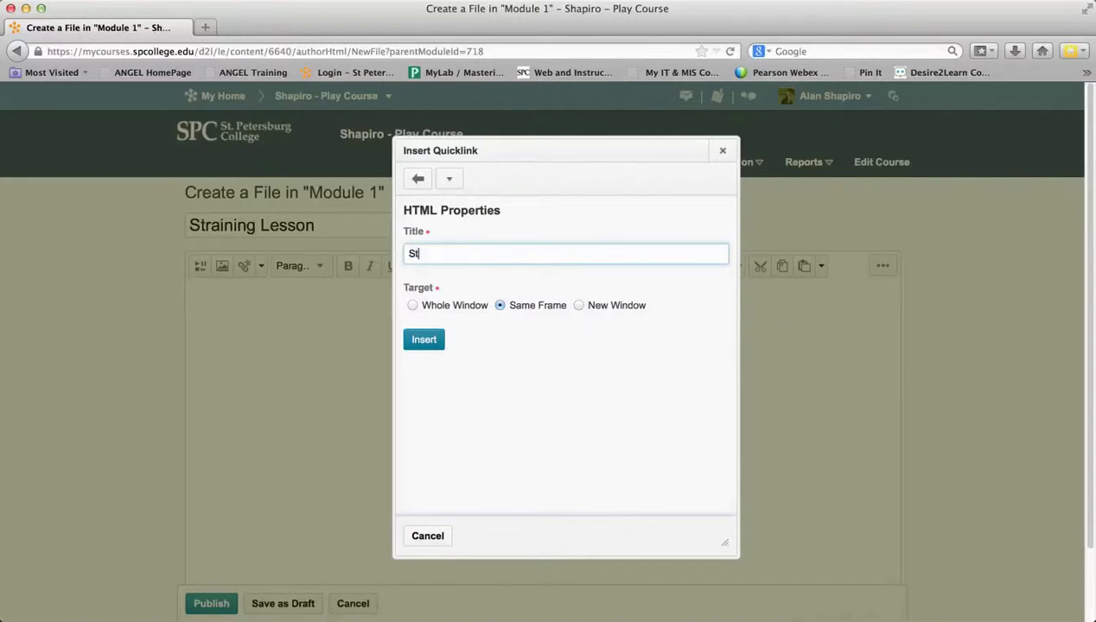
pyautogui.write('aining Lessons')
pyautogui.click(578, 306)
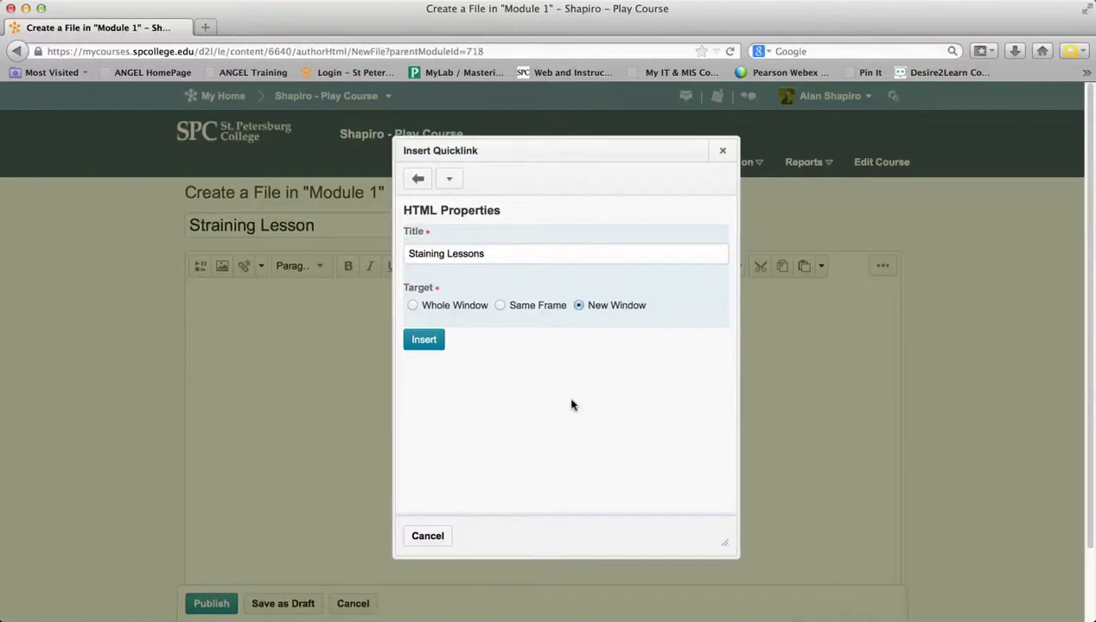
pyautogui.click(424, 342)
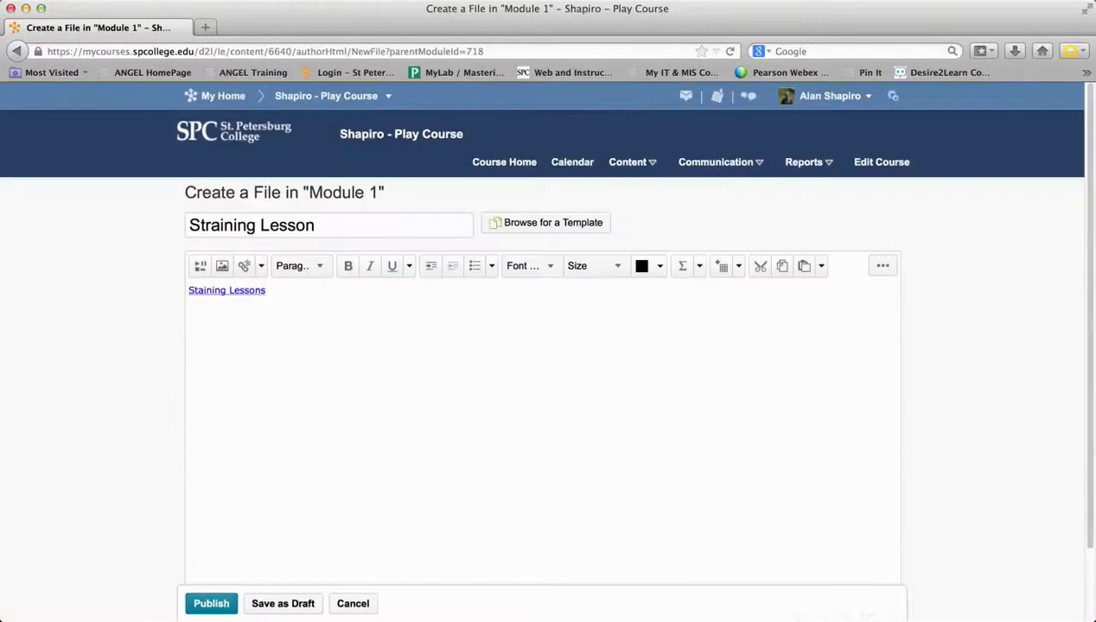
# Publish the page, then test the link by viewing lesson pages 4 and 5.
pyautogui.click(202, 605)
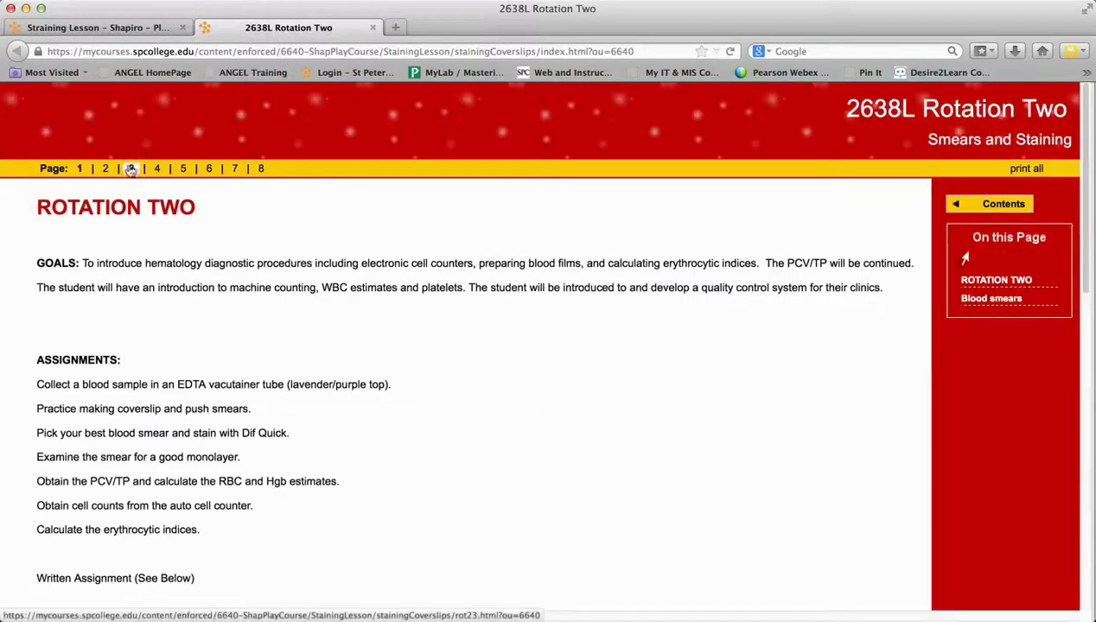
pyautogui.click(161, 170)
pyautogui.click(185, 169)
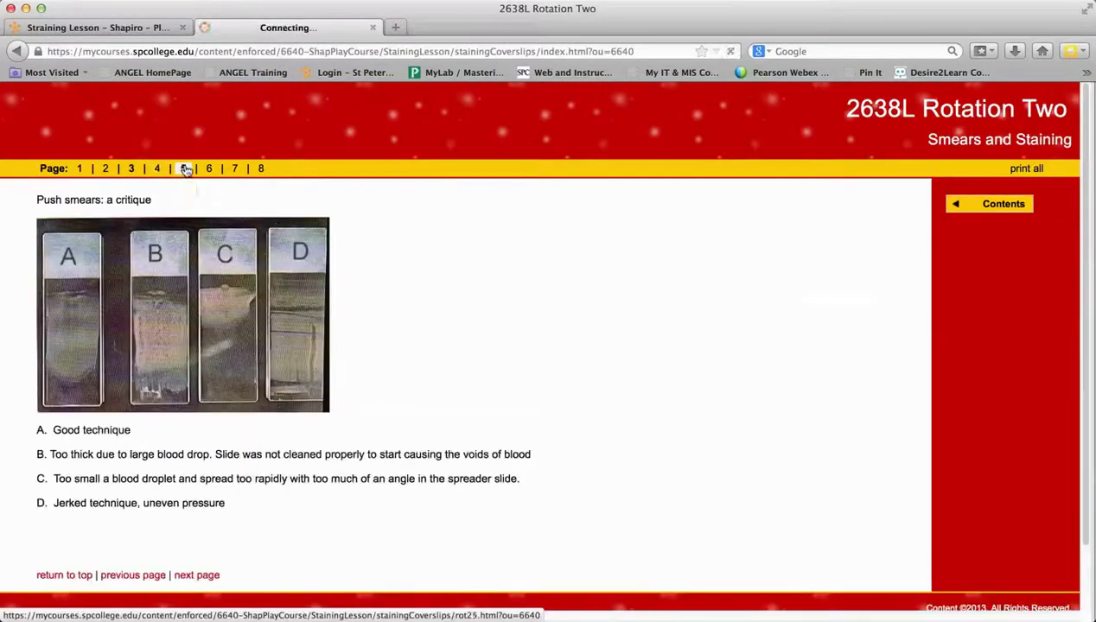
pyautogui.scroll(-2, 450, 362)
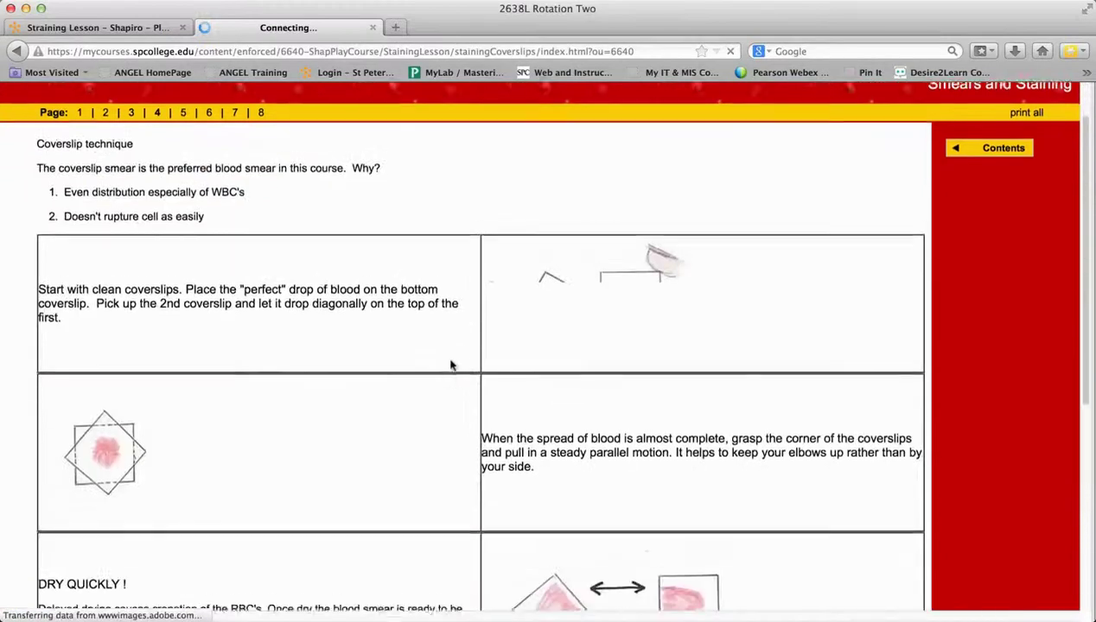
pyautogui.scroll(2, 230, 346)
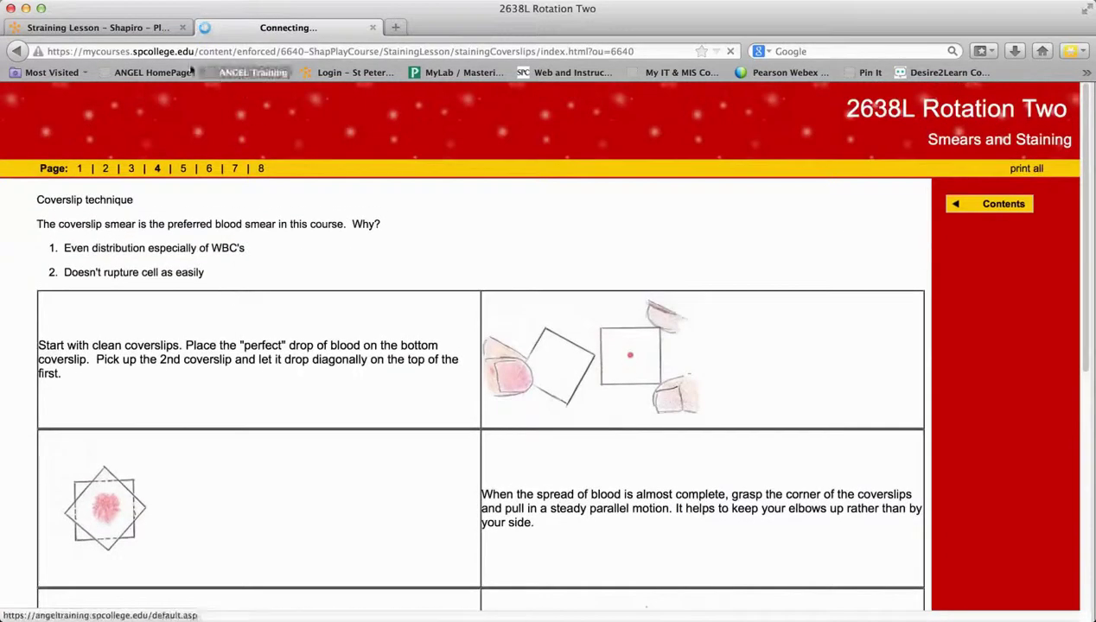
pyautogui.click(371, 29)
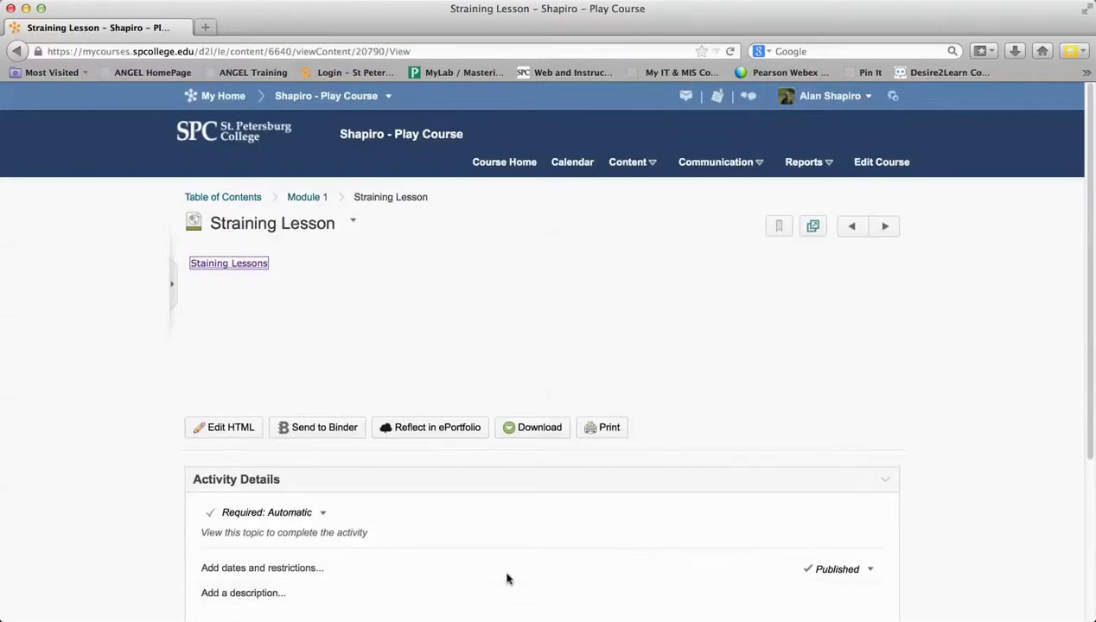